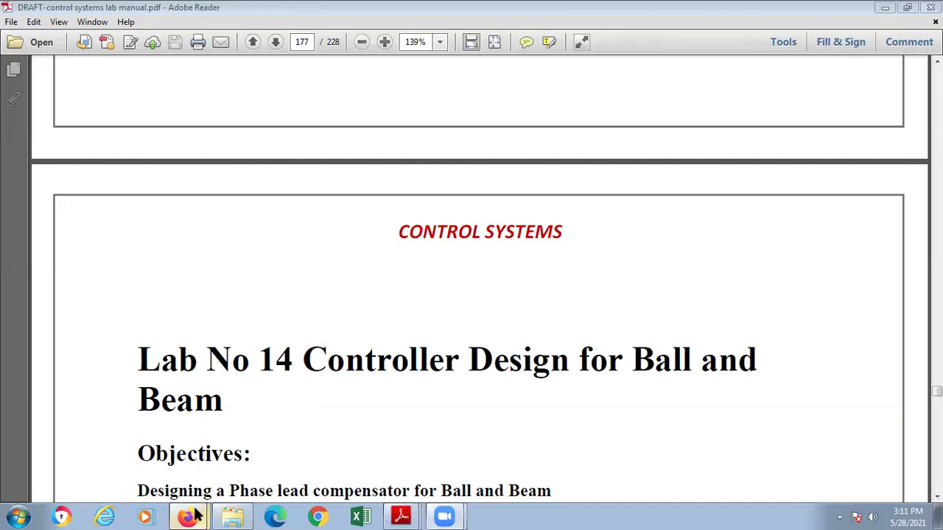
# Switch to Firefox and bring up the Student Attendance page of the university portal.
pyautogui.moveTo(196, 515)
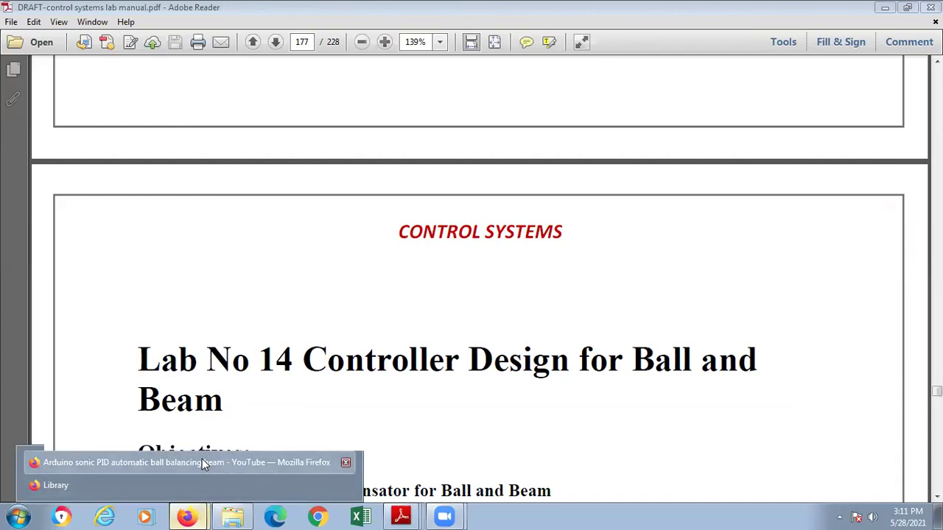
pyautogui.click(203, 457)
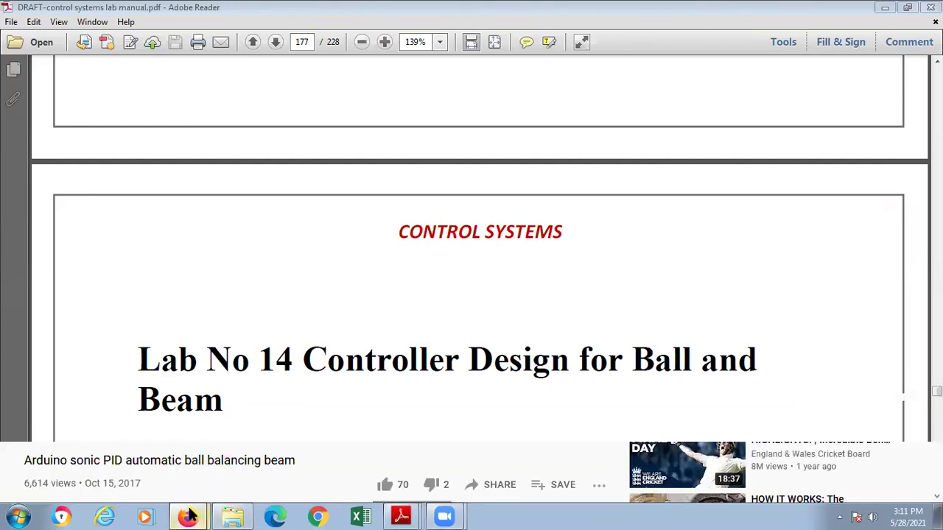
pyautogui.moveTo(188, 516)
pyautogui.click(170, 463)
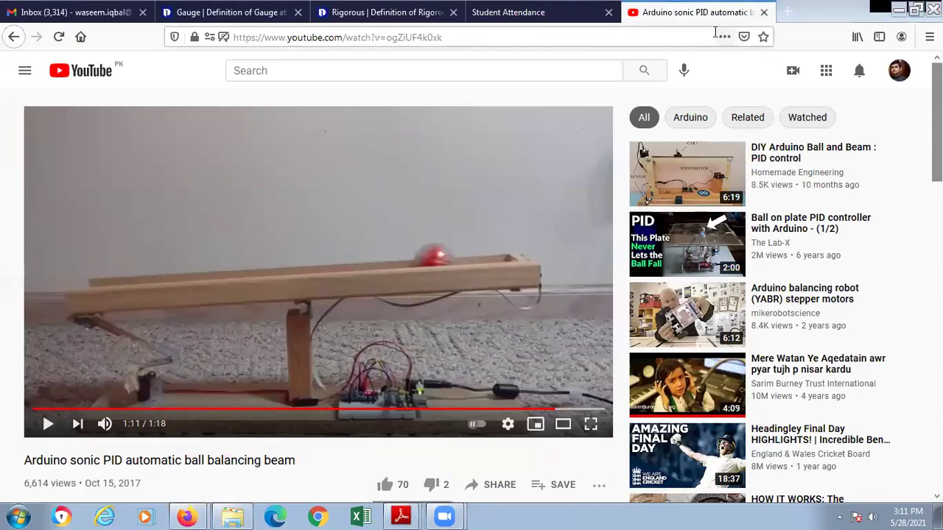
pyautogui.click(508, 12)
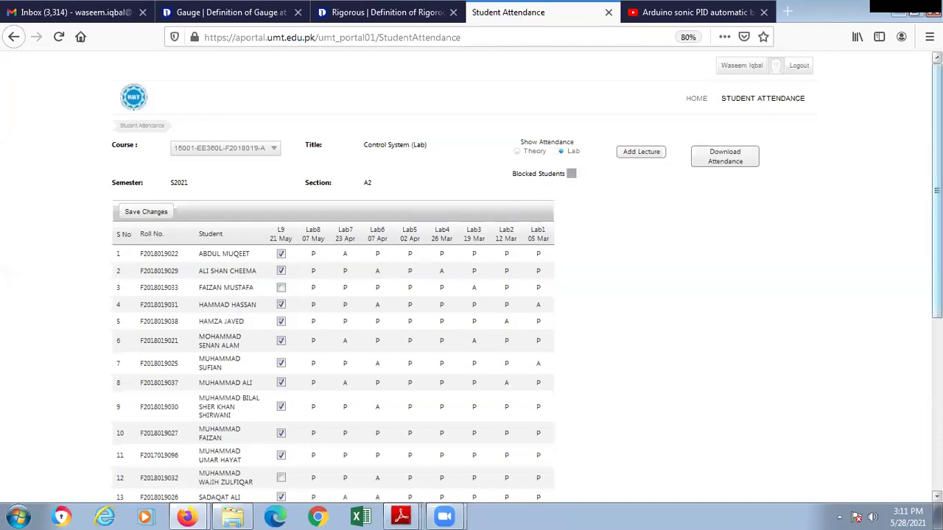
# Start a new lecture for Control System (Lab) section A2 with Lab as the course activity.
pyautogui.moveTo(937, 191)
pyautogui.mouseDown()
pyautogui.moveTo(937, 314)
pyautogui.moveTo(937, 205)
pyautogui.mouseUp()
pyautogui.scroll(-1, 817, 261)
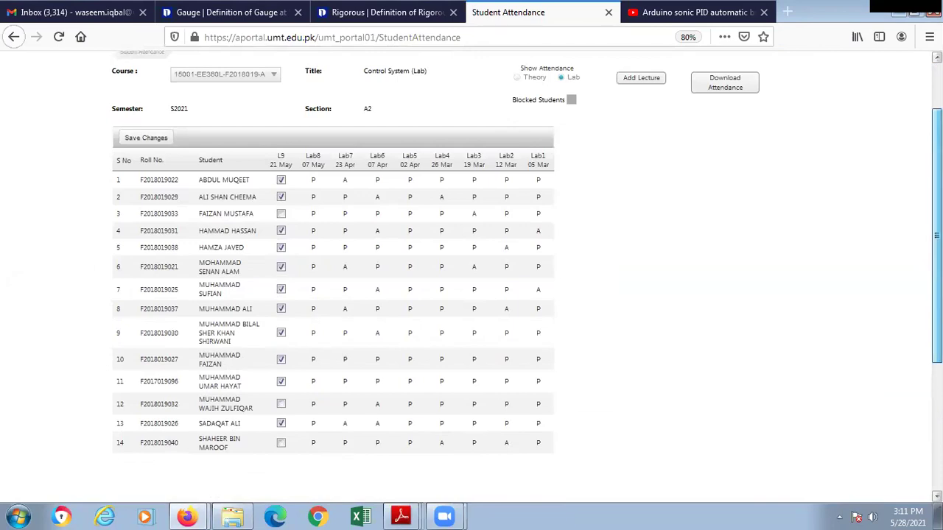
pyautogui.scroll(-1, 818, 261)
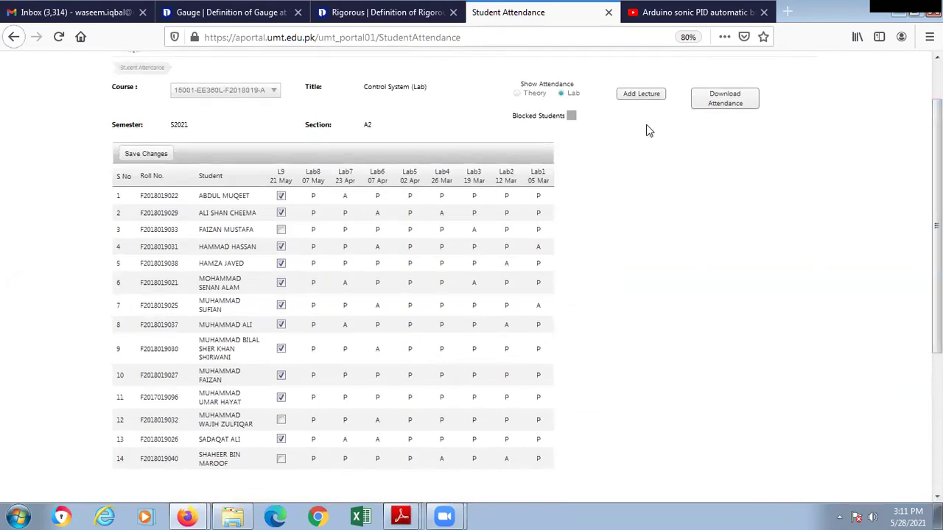
pyautogui.click(653, 101)
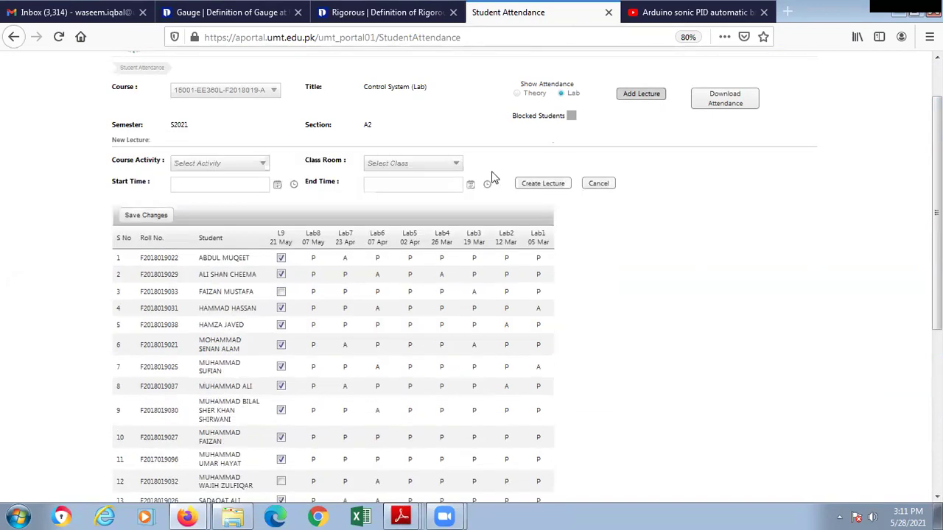
pyautogui.click(243, 164)
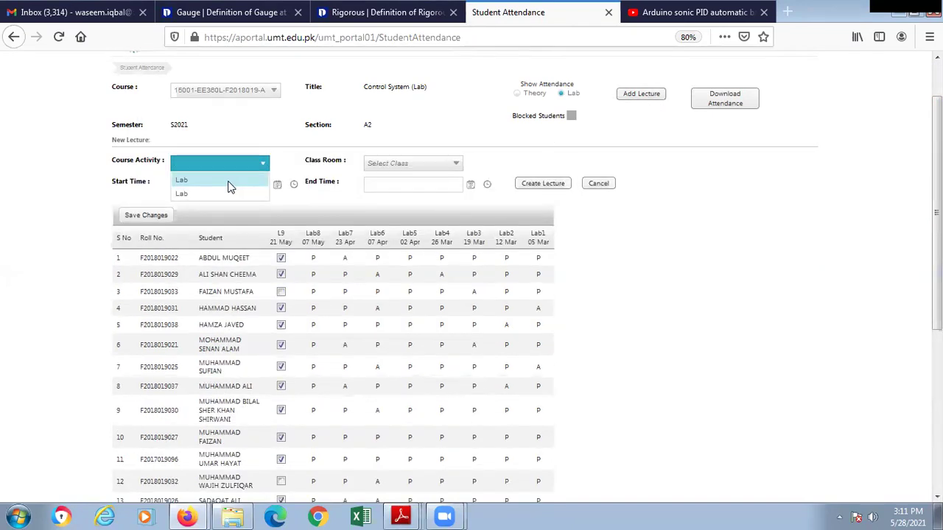
pyautogui.click(230, 180)
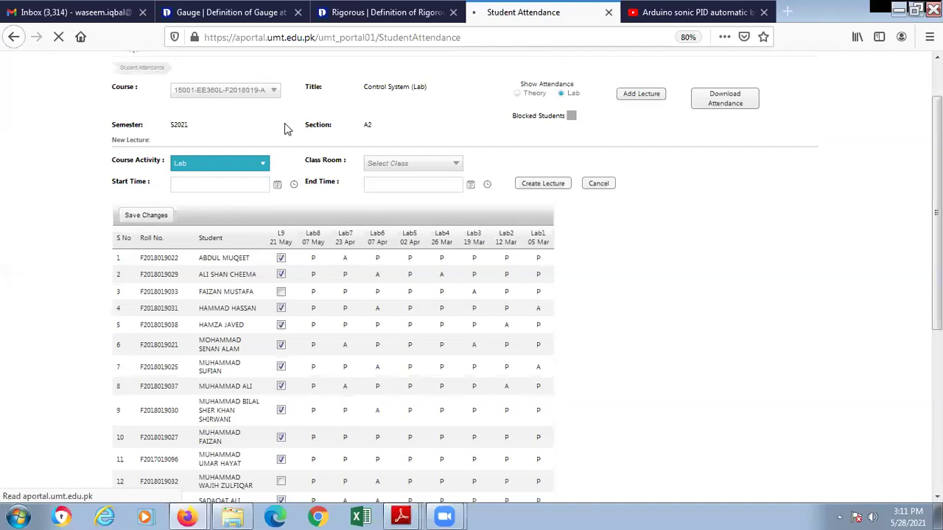
# Set the new lecture's start time to 5/28/2021 2:00 PM.
pyautogui.click(214, 185)
pyautogui.tripleClick(211, 184)
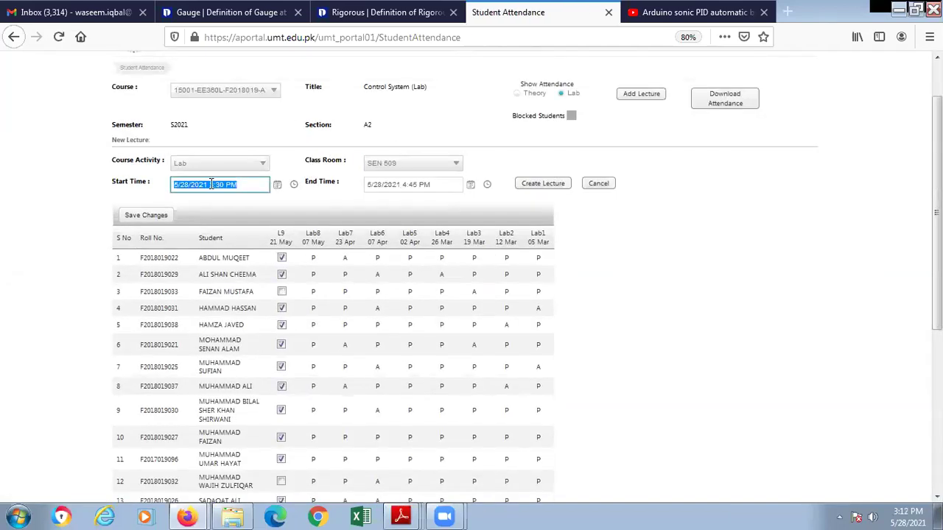
pyautogui.click(211, 185)
pyautogui.press('BackSpace')
pyautogui.write('4')
pyautogui.press('Delete')
pyautogui.press('Delete')
pyautogui.press('Delete')
pyautogui.write(':00')
pyautogui.press('BackSpace')
pyautogui.write('2')
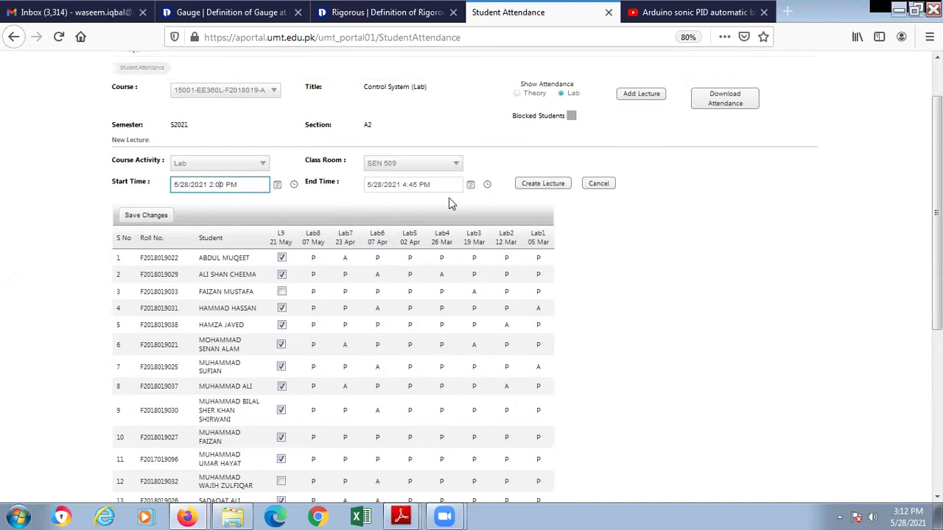
# Create the section A2 lecture and save its attendance with all students marked present.
pyautogui.click(561, 189)
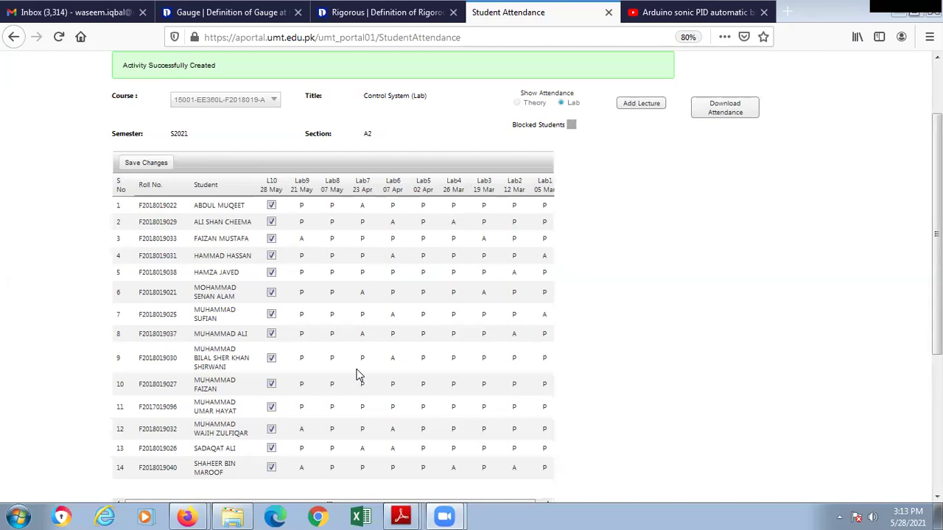
pyautogui.click(146, 165)
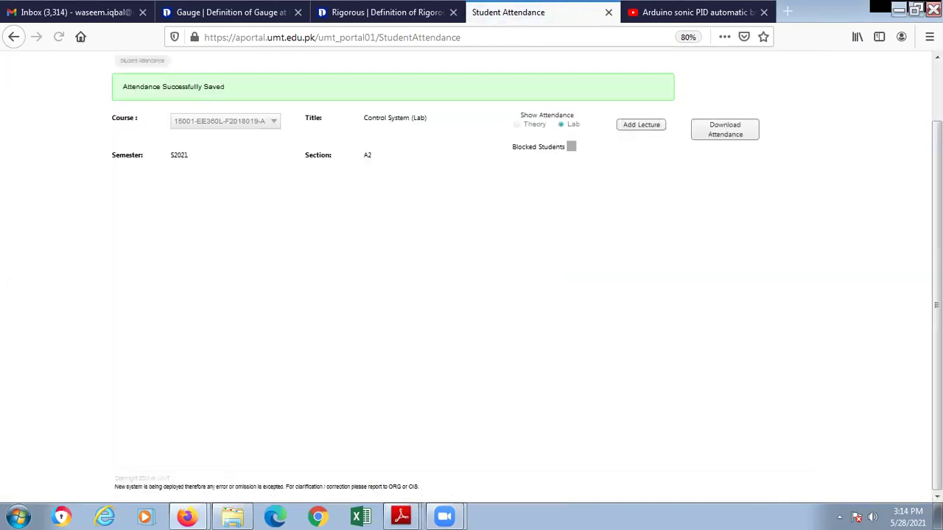
# Select course 15001-EE360L-F2018019-A1 and show its Lab attendance.
pyautogui.click(272, 120)
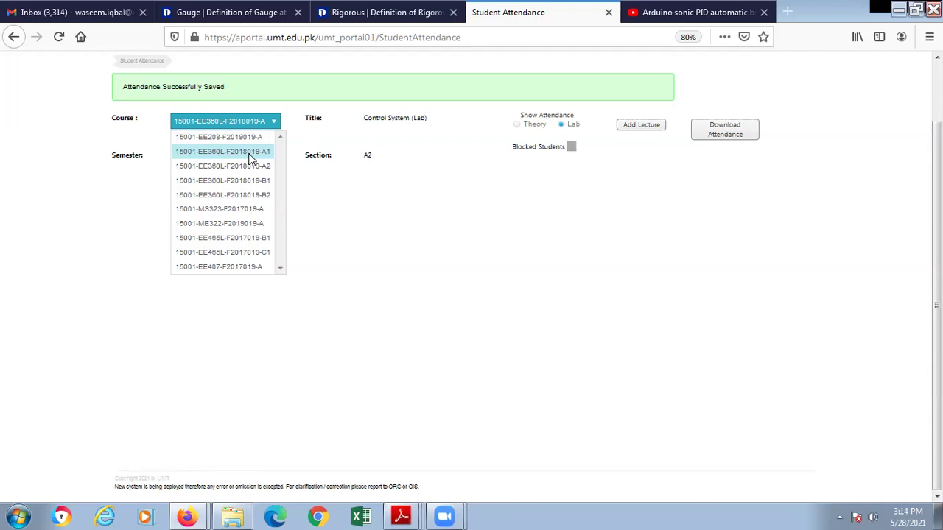
pyautogui.click(249, 155)
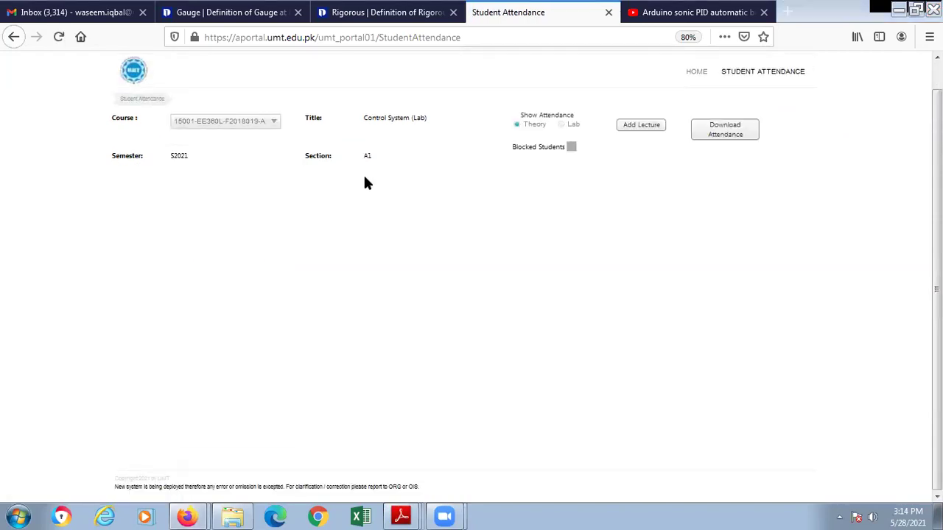
pyautogui.click(278, 123)
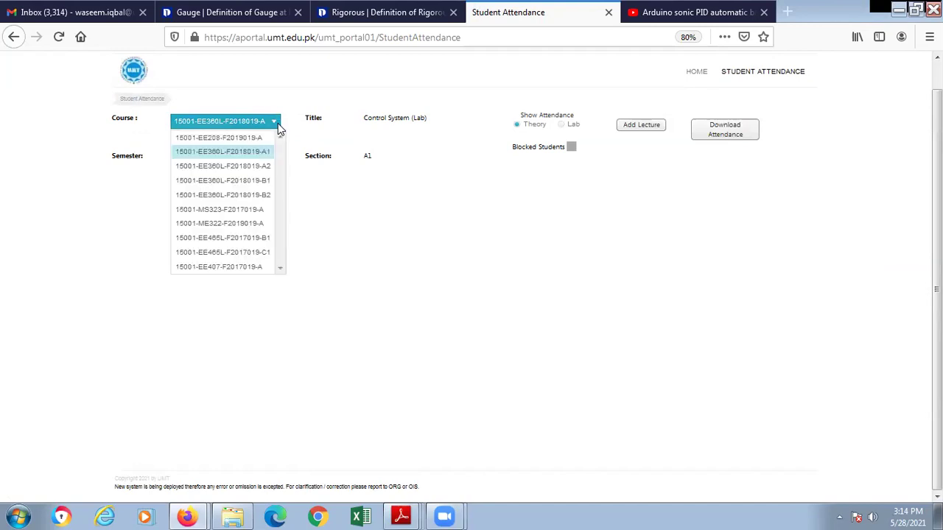
pyautogui.click(252, 152)
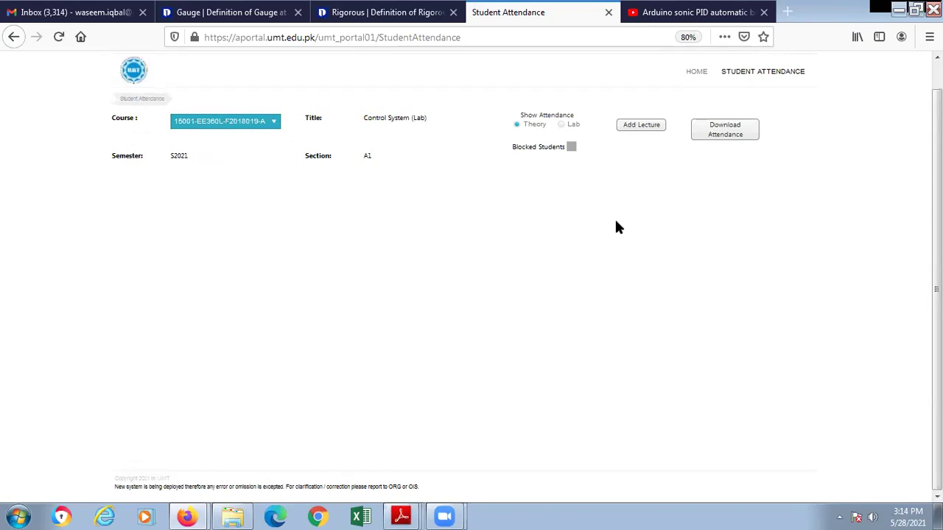
pyautogui.click(561, 124)
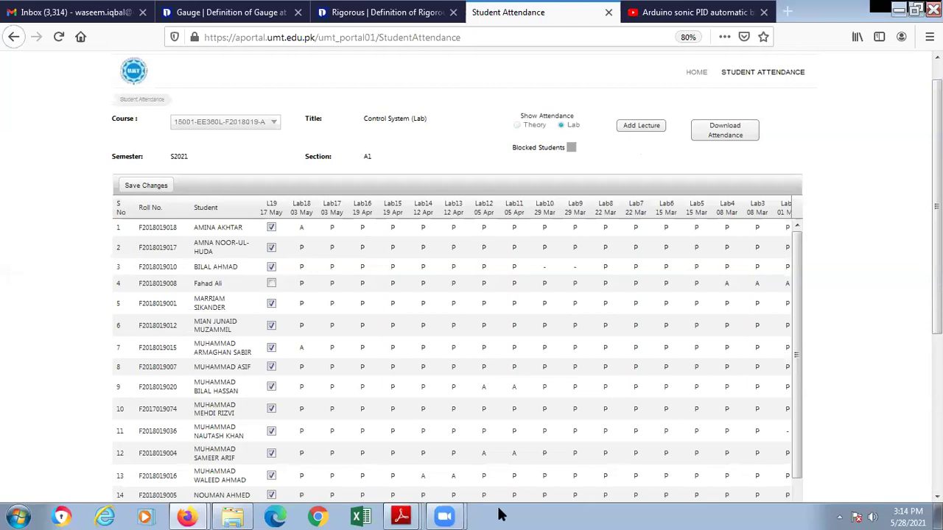
# Start a new lecture for section A1 with Lab as the course activity.
pyautogui.scroll(-5, 736, 380)
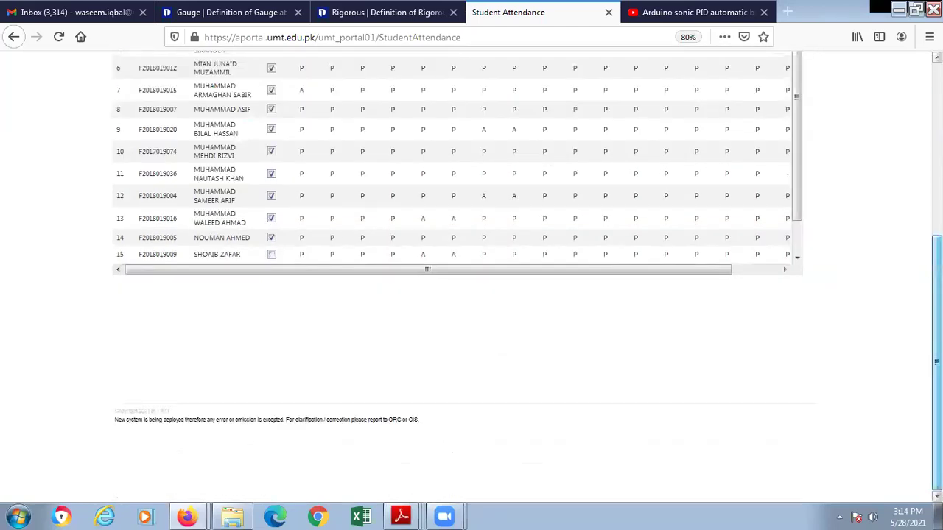
pyautogui.click(797, 257)
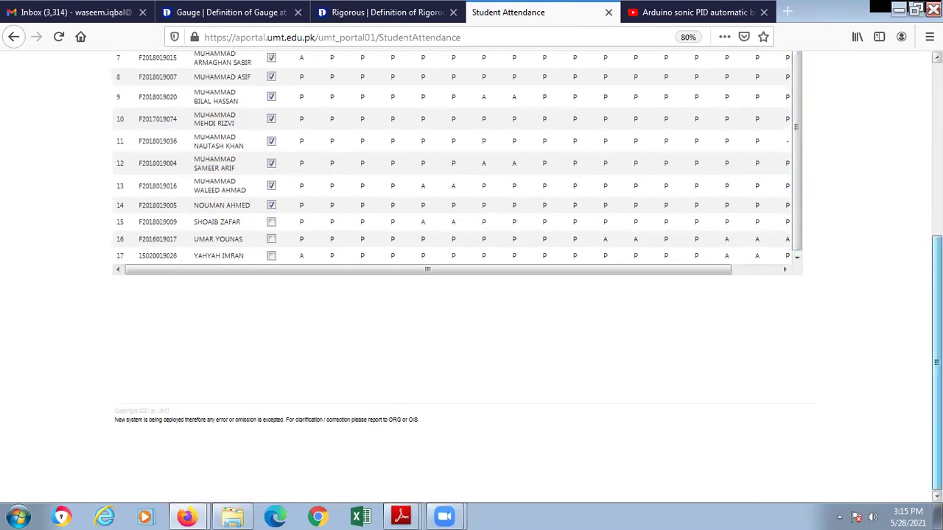
pyautogui.scroll(4, 937, 362)
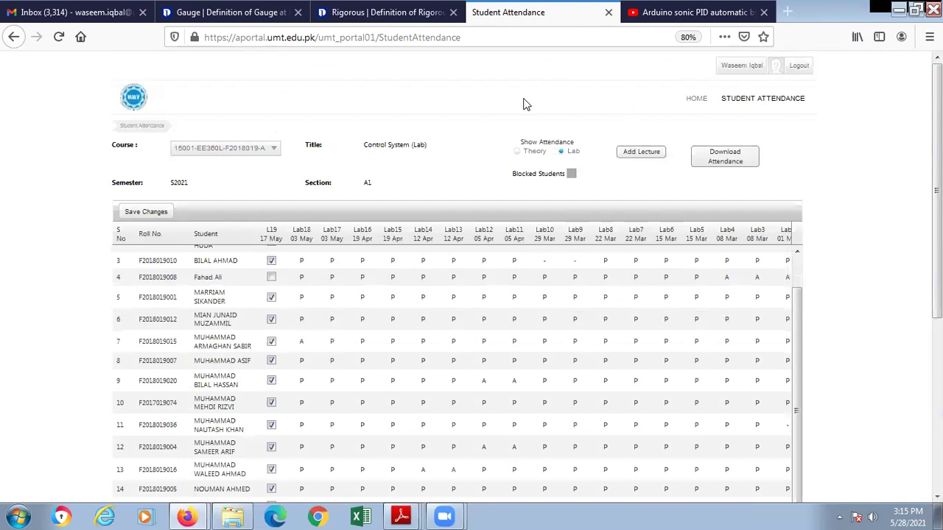
pyautogui.click(650, 153)
pyautogui.click(257, 224)
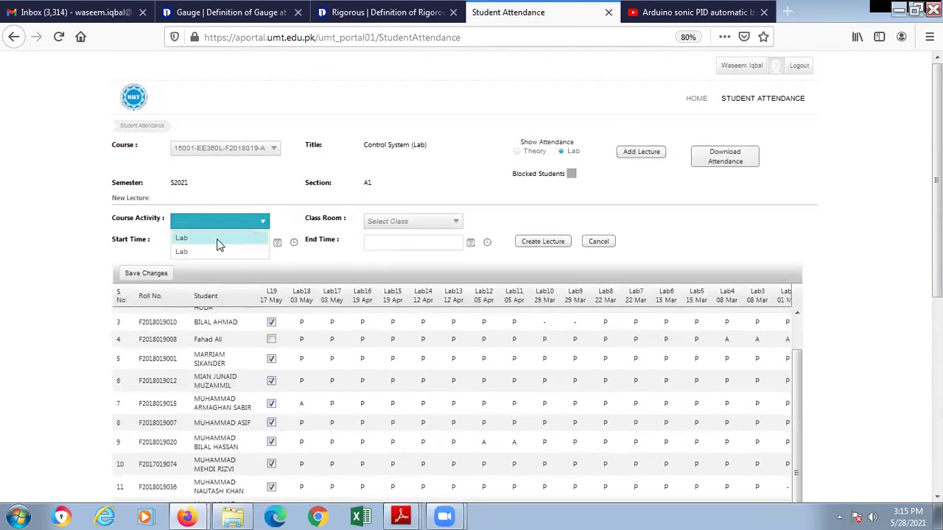
pyautogui.click(217, 239)
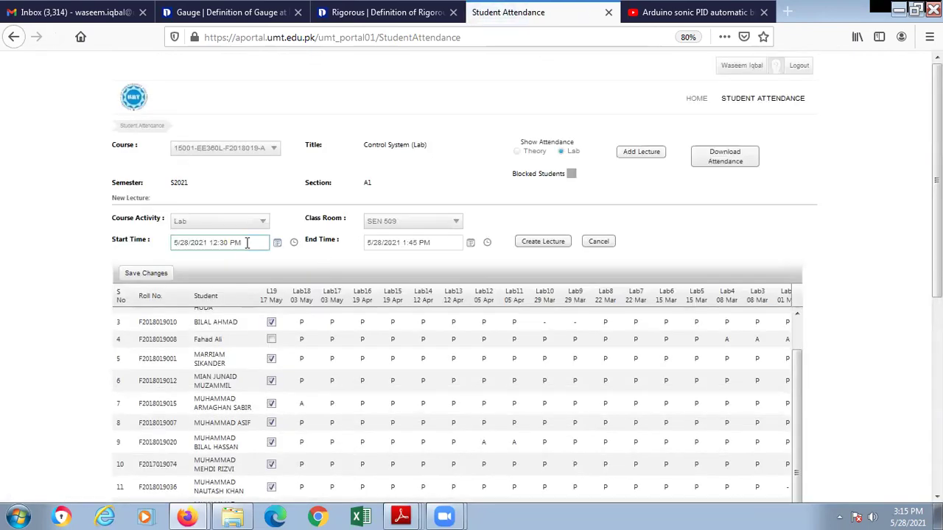
# Open the calendar for the start time of the new section A1 lecture.
pyautogui.click(221, 243)
pyautogui.click(219, 243)
pyautogui.click(278, 245)
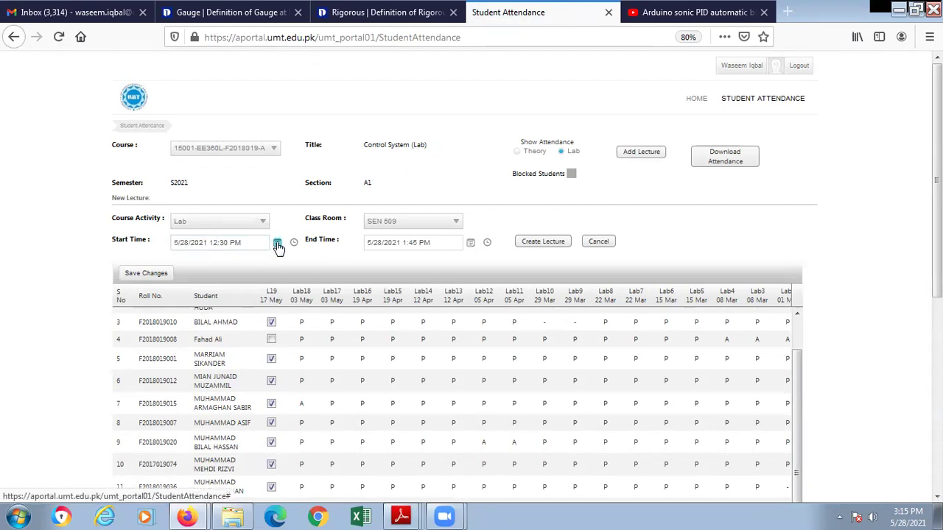
pyautogui.click(278, 245)
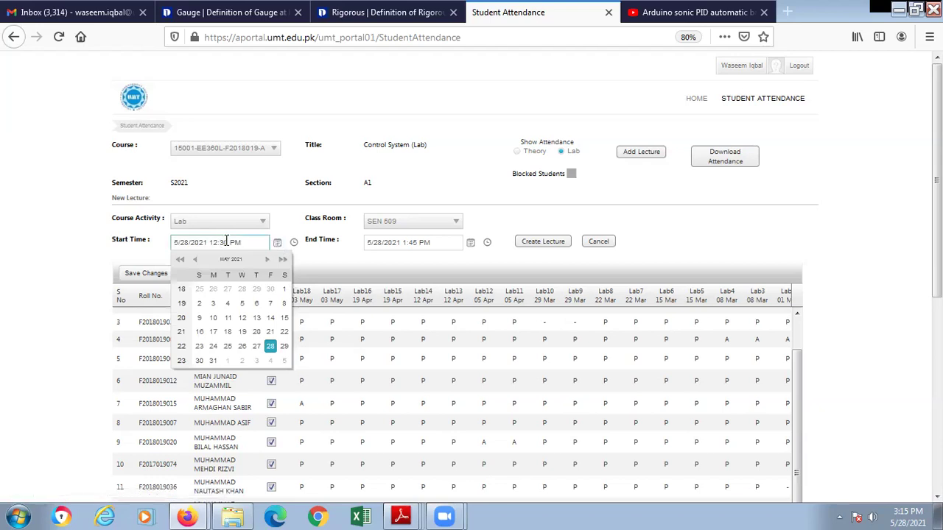
pyautogui.click(282, 227)
pyautogui.click(277, 243)
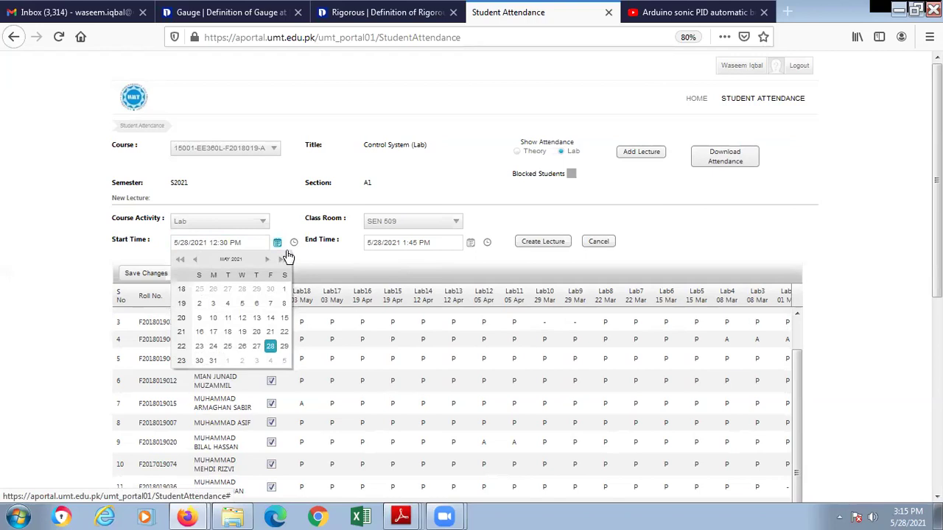